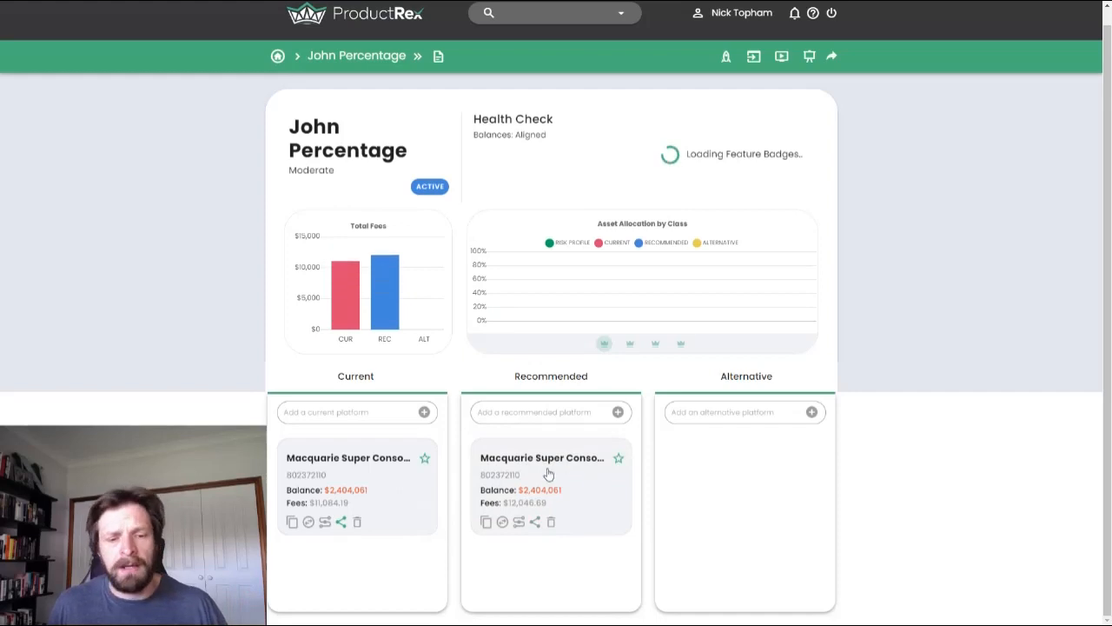
- Open the recommended Macquarie Super Consolidator II platform and turn on Sandbox Mode
{"action": "left_click", "coordinate": [550, 470]}
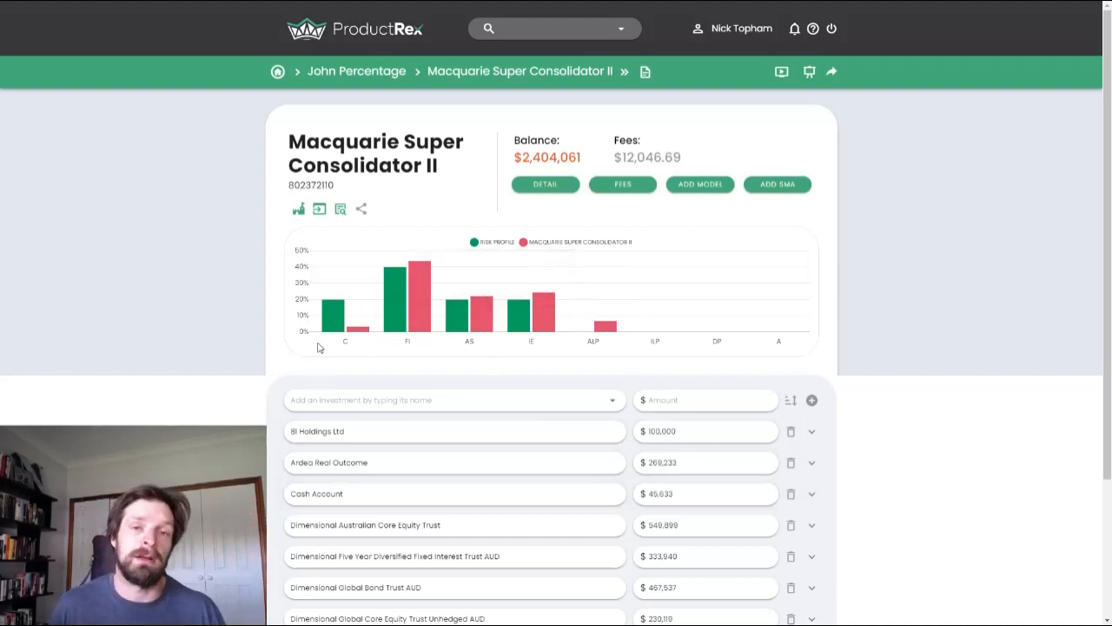
{"action": "left_click", "coordinate": [299, 214]}
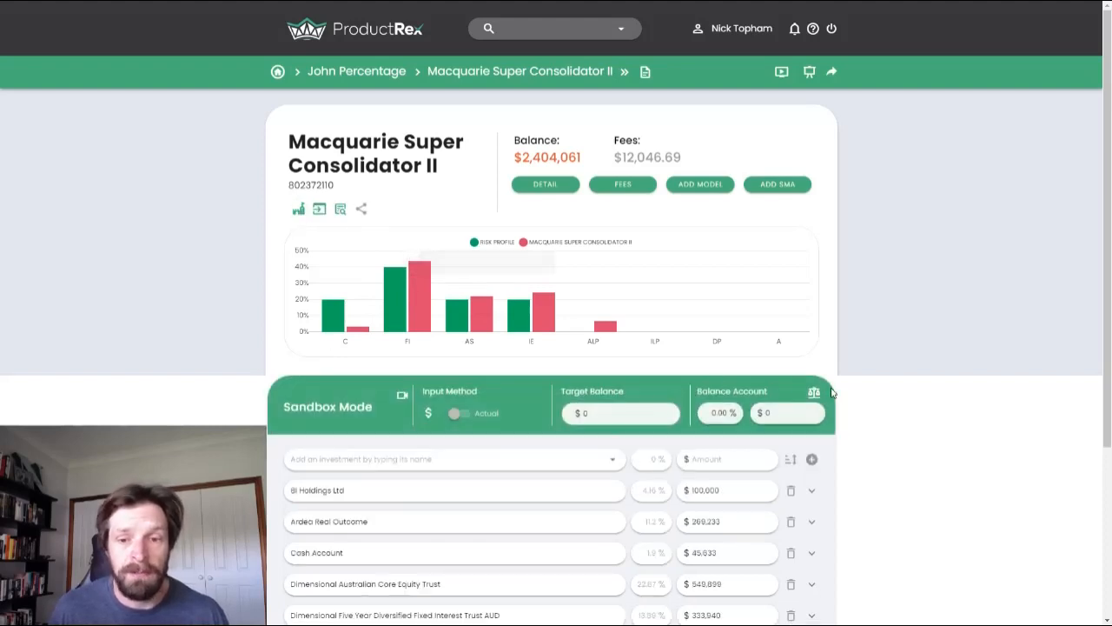
{"action": "scroll", "coordinate": [820, 382], "scroll_direction": "down", "scroll_amount": 3}
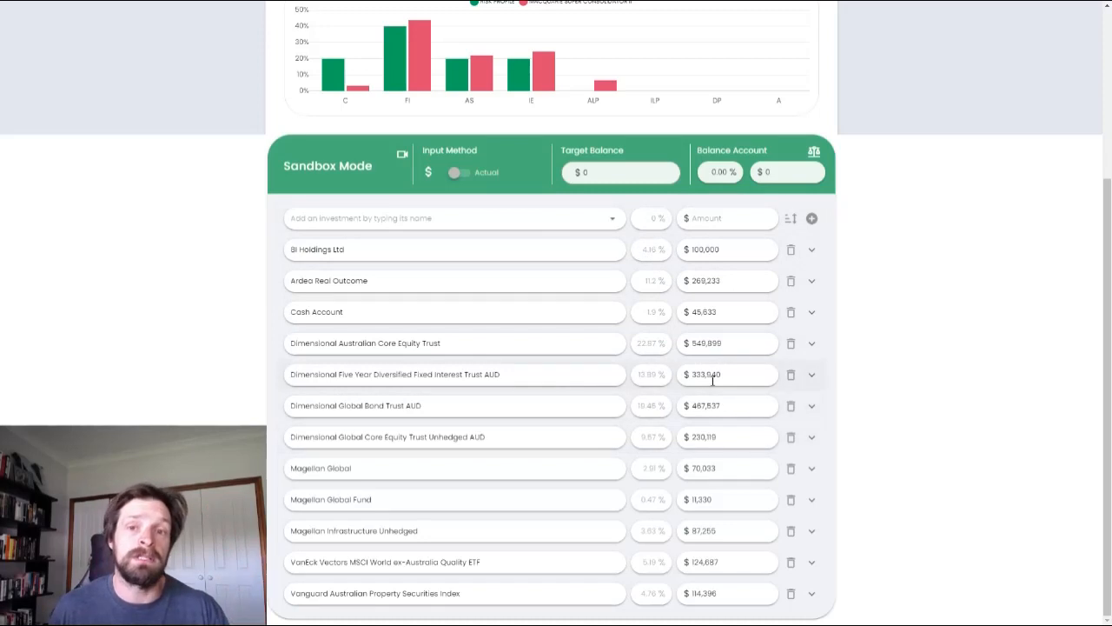
- Switch the input method to percentages, then set 8I Holdings Ltd to 2% and Ardea Real Outcome to 10%
{"action": "left_click", "coordinate": [428, 175]}
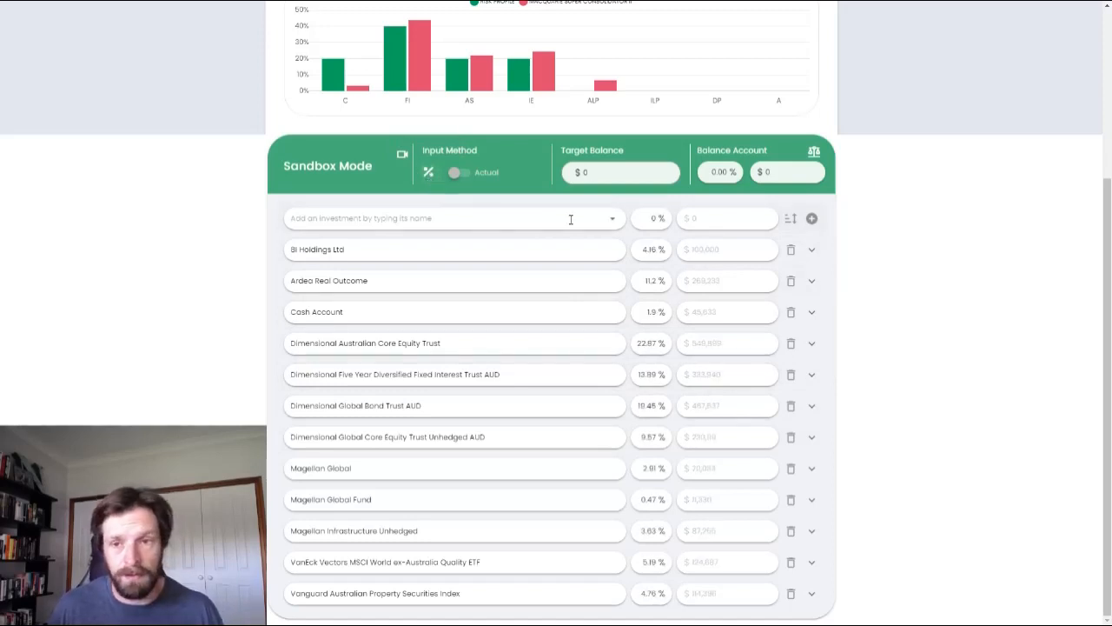
{"action": "double_click", "coordinate": [654, 251]}
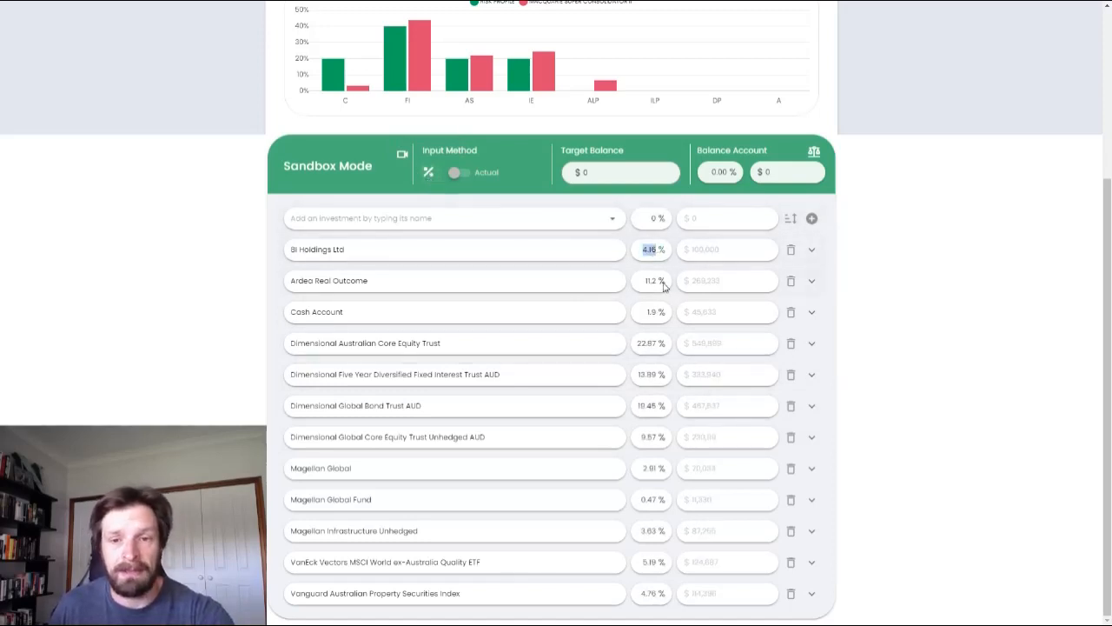
{"action": "type", "text": "2"}
{"action": "double_click", "coordinate": [652, 280]}
{"action": "type", "text": "10"}
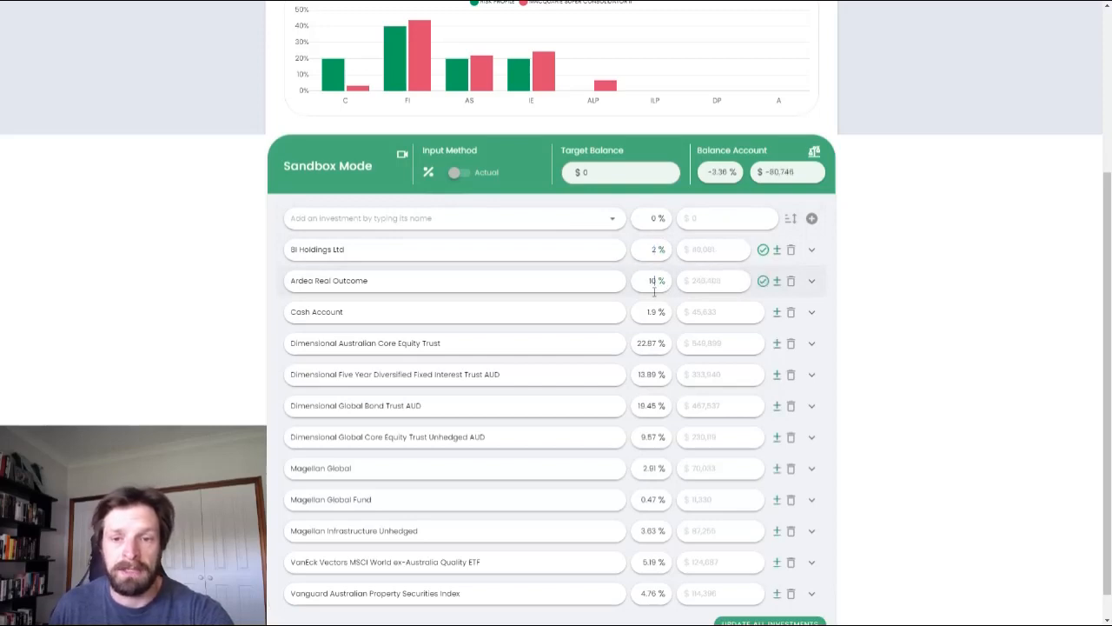
- Set Dimensional Australian Core Equity Trust to 0% and Dimensional Five Year Diversified Fixed Interest Trust AUD to 30%
{"action": "double_click", "coordinate": [652, 344]}
{"action": "type", "text": "0"}
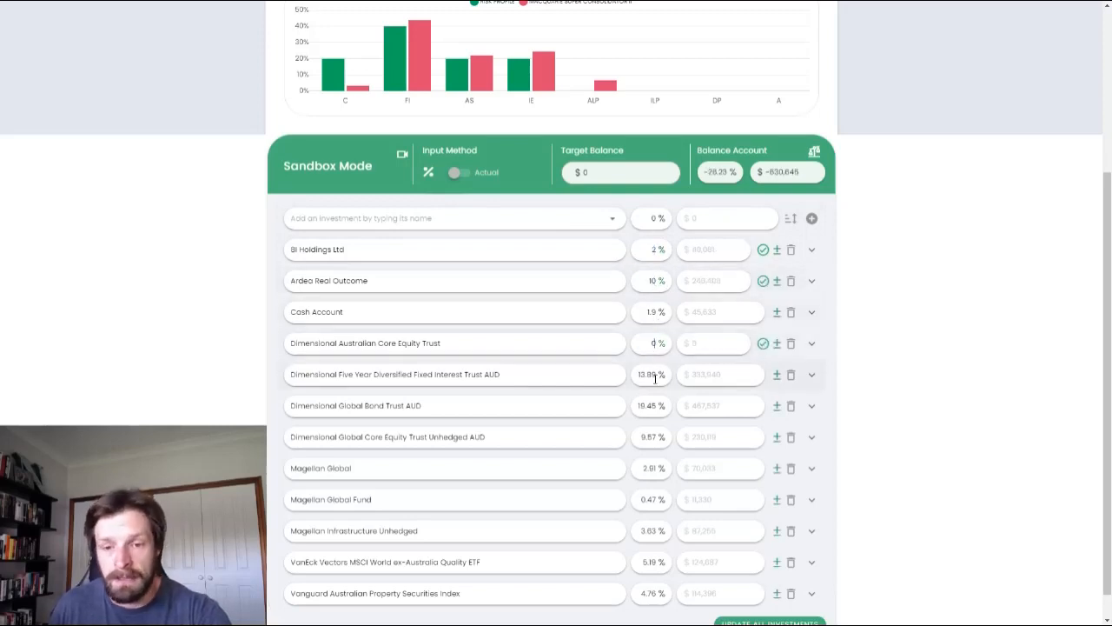
{"action": "double_click", "coordinate": [650, 375]}
{"action": "type", "text": "30"}
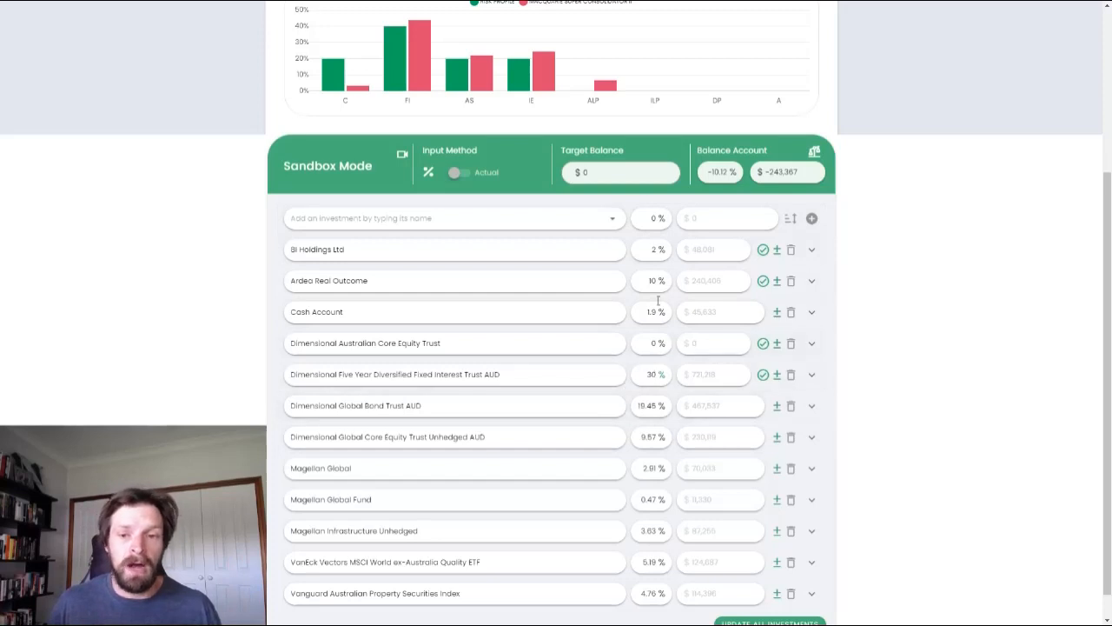
{"action": "left_click", "coordinate": [637, 374]}
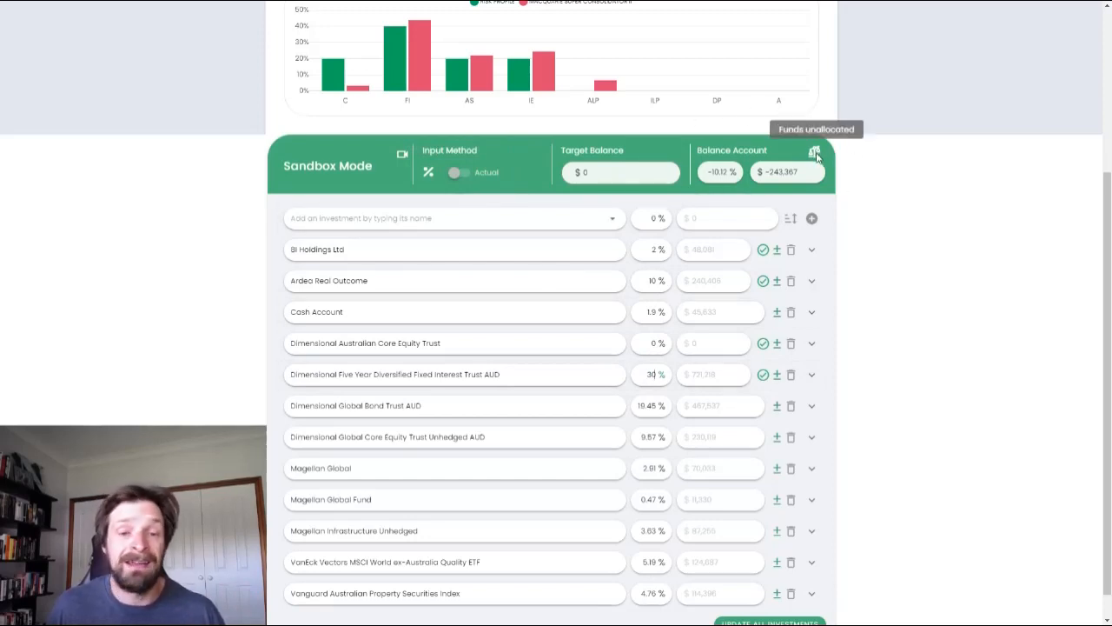
- Review the account balance and unallocated funds, and set Dimensional Global Core Equity Trust Unhedged AUD to 11%
{"action": "scroll", "coordinate": [817, 217], "scroll_direction": "up", "scroll_amount": 2}
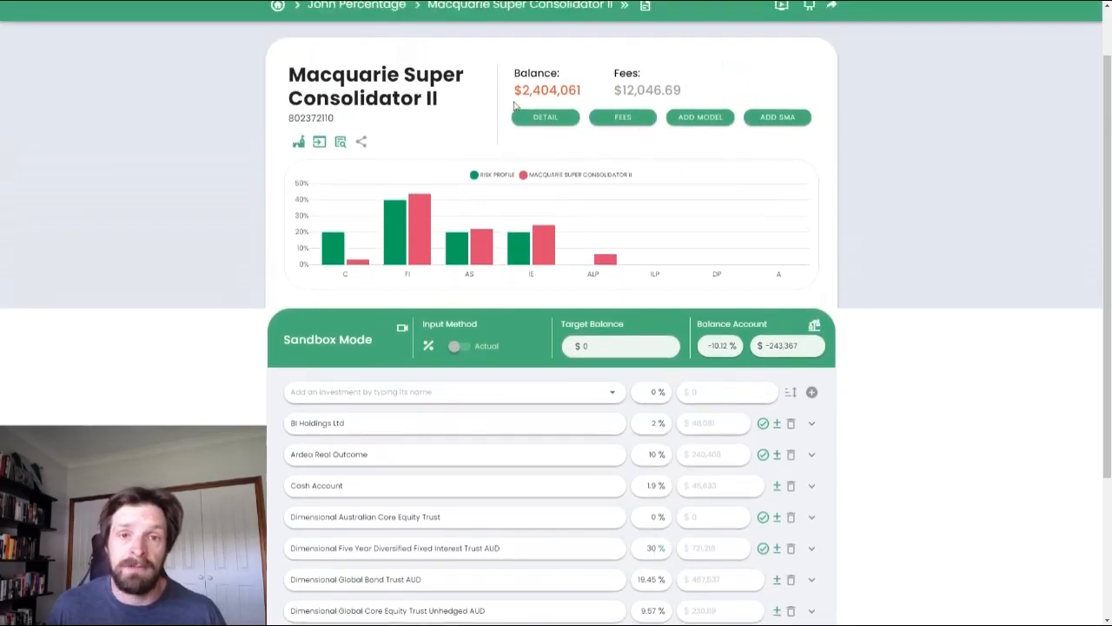
{"action": "scroll", "coordinate": [543, 89], "scroll_direction": "down", "scroll_amount": 1}
{"action": "scroll", "coordinate": [787, 227], "scroll_direction": "down", "scroll_amount": 1}
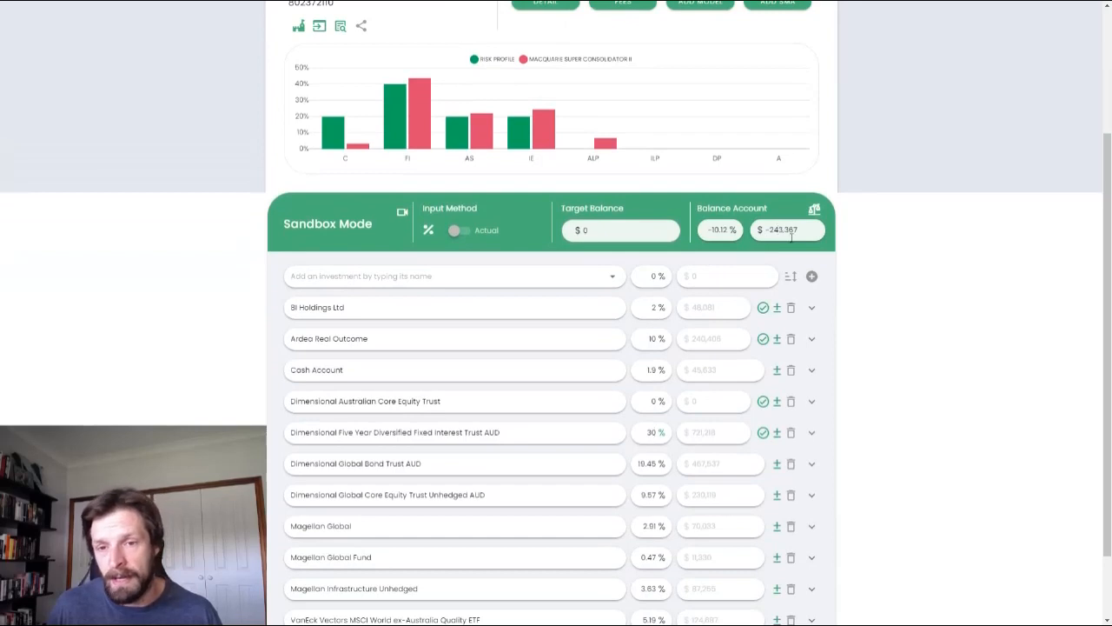
{"action": "scroll", "coordinate": [730, 339], "scroll_direction": "down", "scroll_amount": 1}
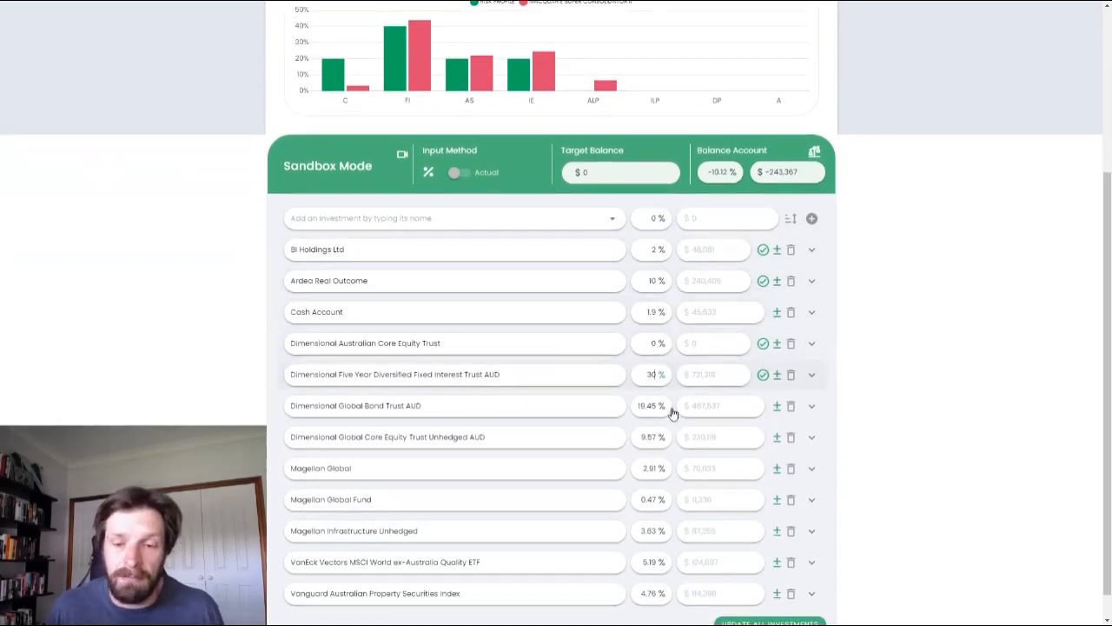
{"action": "double_click", "coordinate": [651, 437]}
{"action": "type", "text": "11"}
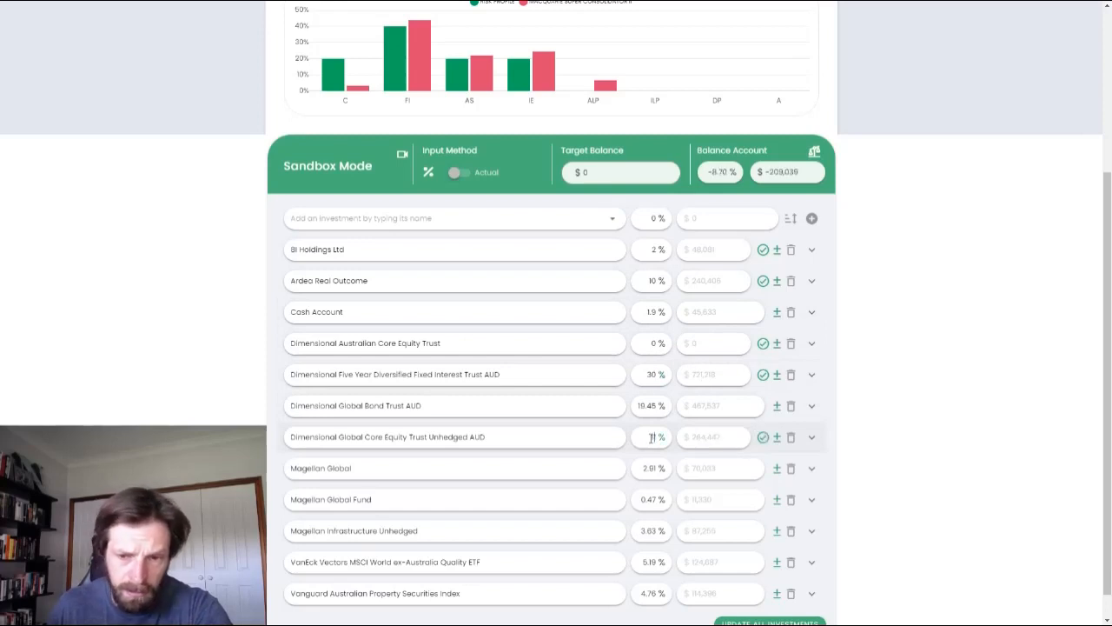
- Switch the input method to dollars and set the Ardea Real Outcome amount to $250,000
{"action": "left_click", "coordinate": [428, 172]}
{"action": "double_click", "coordinate": [714, 280]}
{"action": "type", "text": "2500000"}
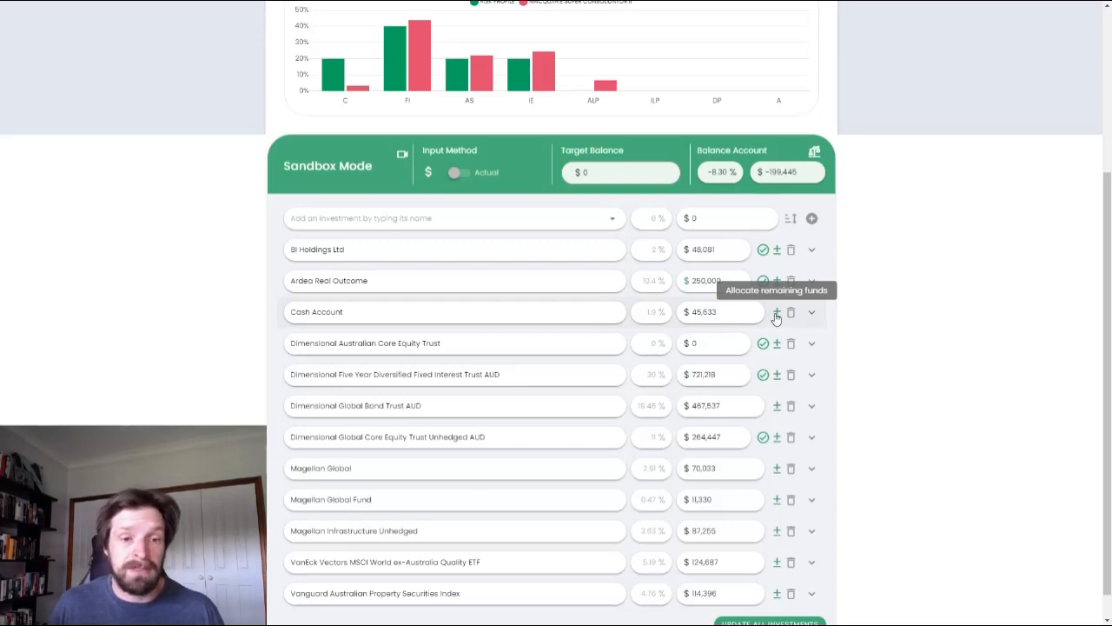
- Allocate the remaining funds to the Cash Account and update all investments
{"action": "left_click", "coordinate": [776, 315]}
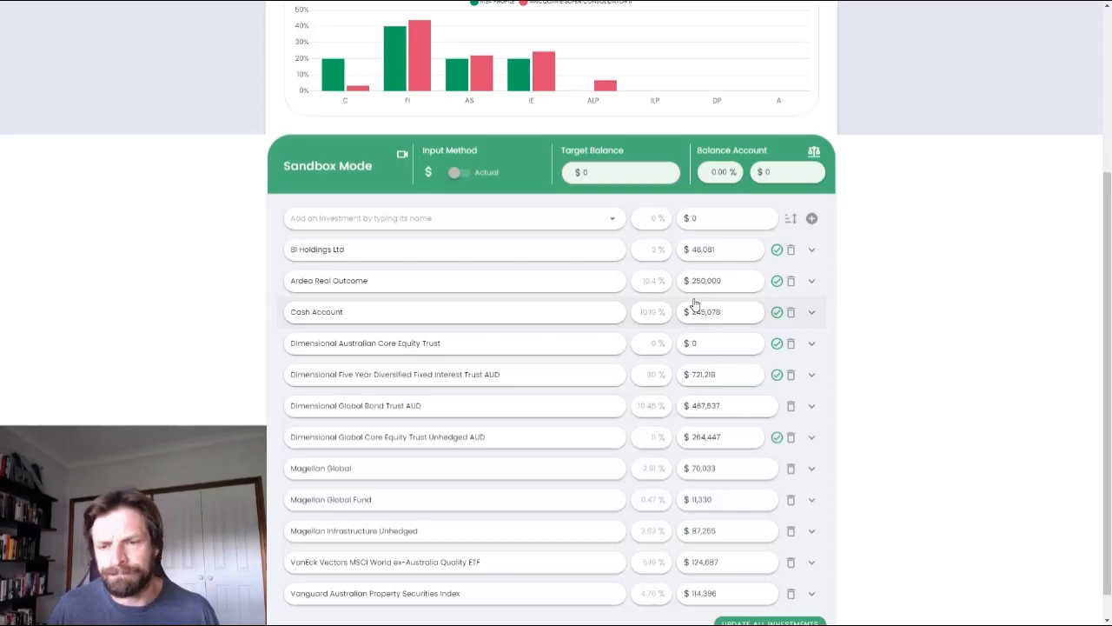
{"action": "scroll", "coordinate": [722, 348], "scroll_direction": "down", "scroll_amount": 1}
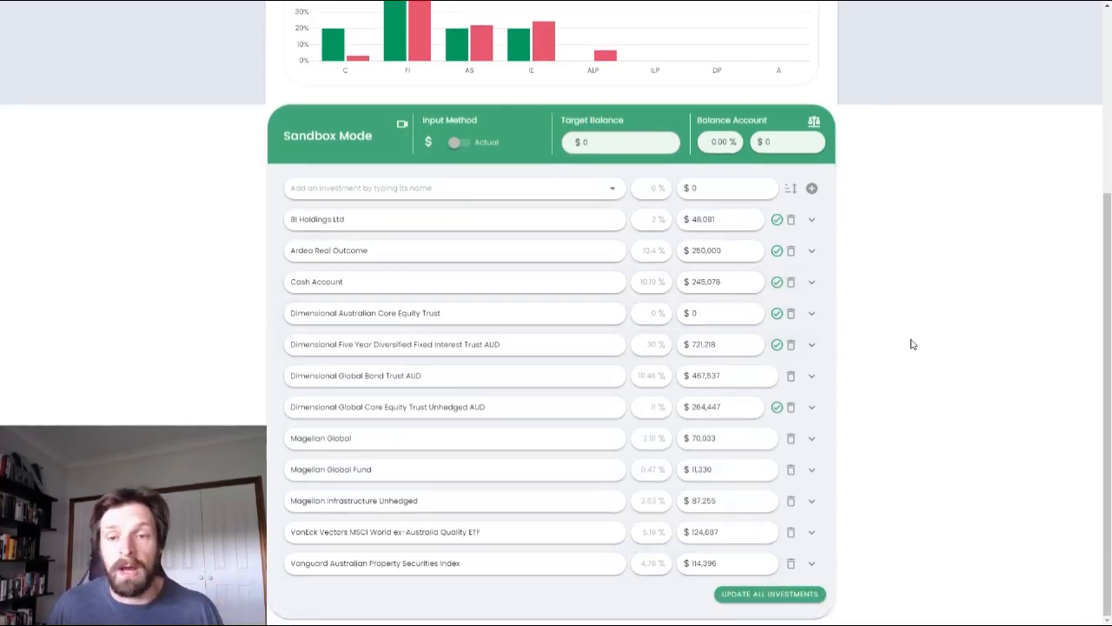
{"action": "scroll", "coordinate": [910, 346], "scroll_direction": "up", "scroll_amount": 3}
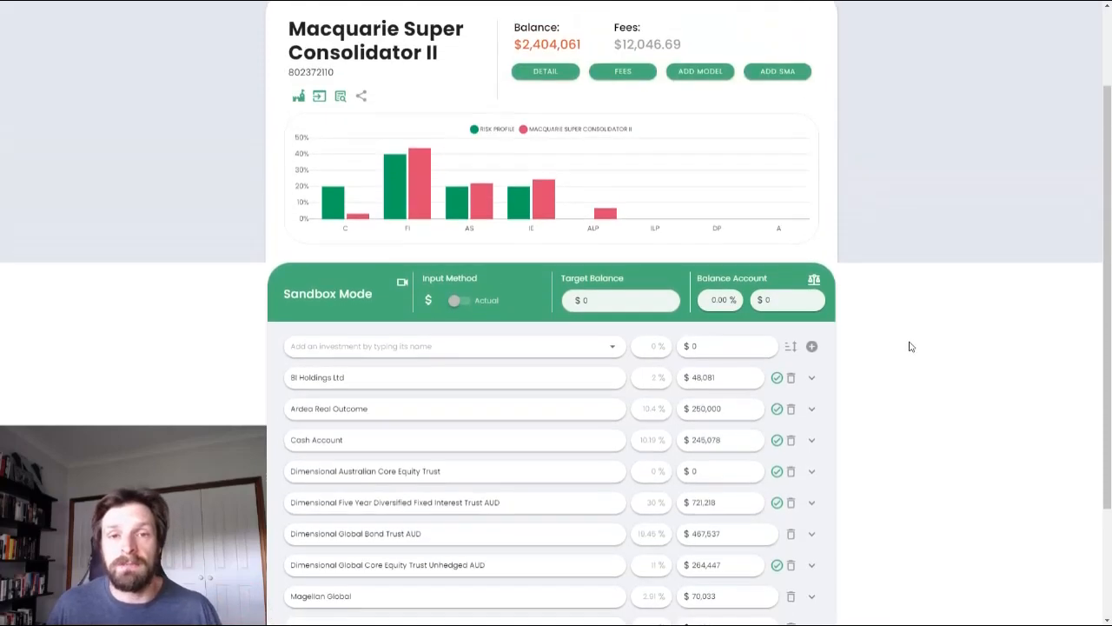
{"action": "scroll", "coordinate": [891, 347], "scroll_direction": "down", "scroll_amount": 3}
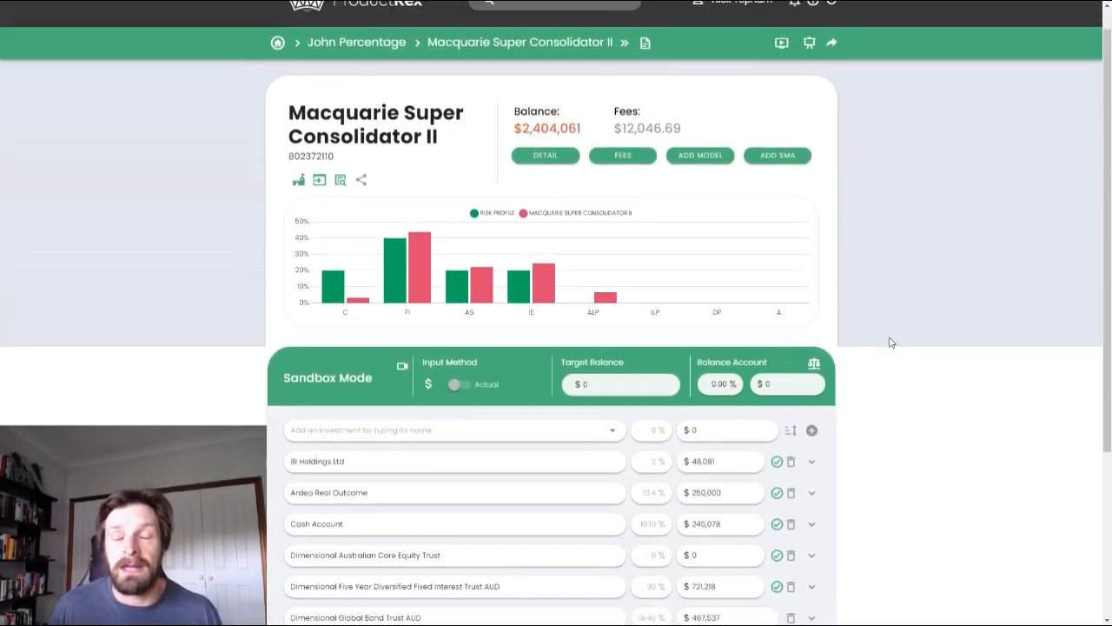
{"action": "scroll", "coordinate": [872, 390], "scroll_direction": "up", "scroll_amount": 1}
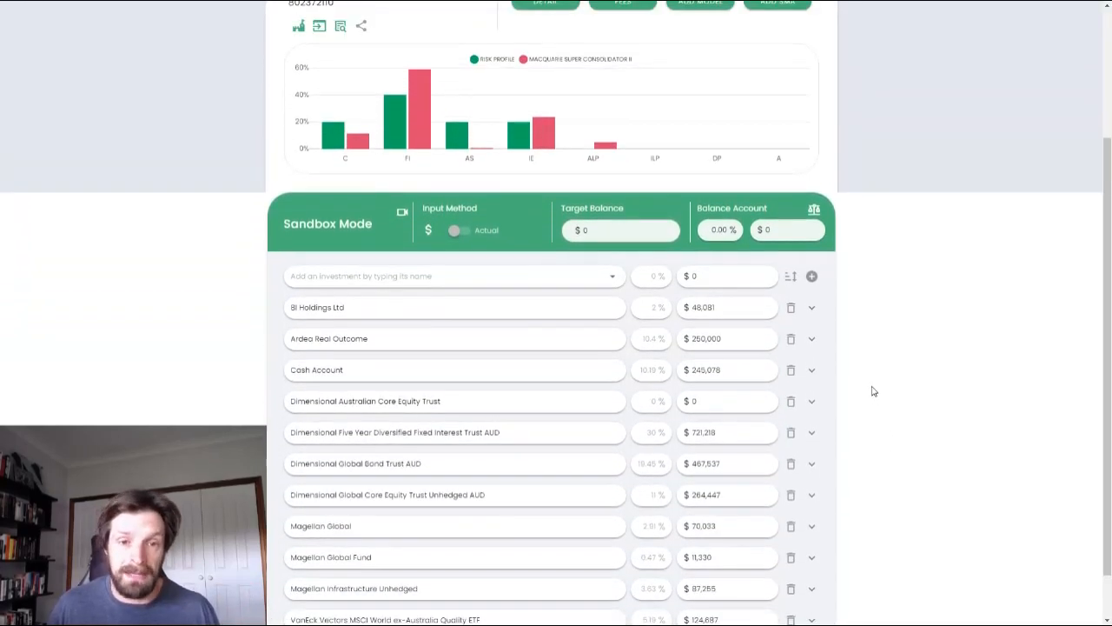
{"action": "scroll", "coordinate": [872, 390], "scroll_direction": "down", "scroll_amount": 1}
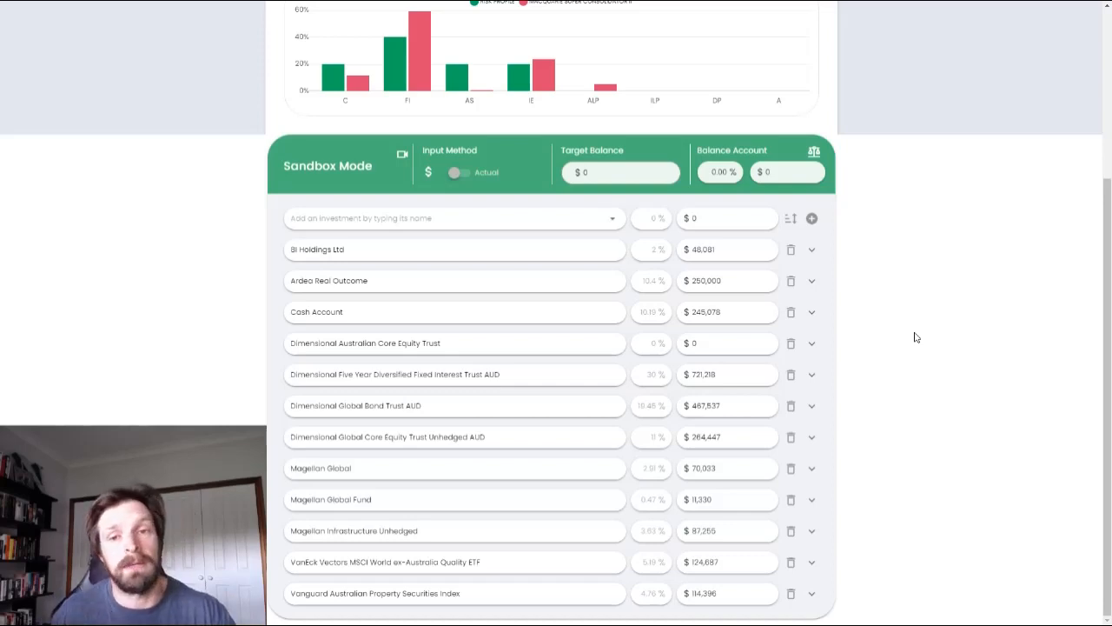
- Set the target balance to $2,500,000 and have percentages calculated from the target instead of the actual balance
{"action": "scroll", "coordinate": [913, 326], "scroll_direction": "up", "scroll_amount": 2}
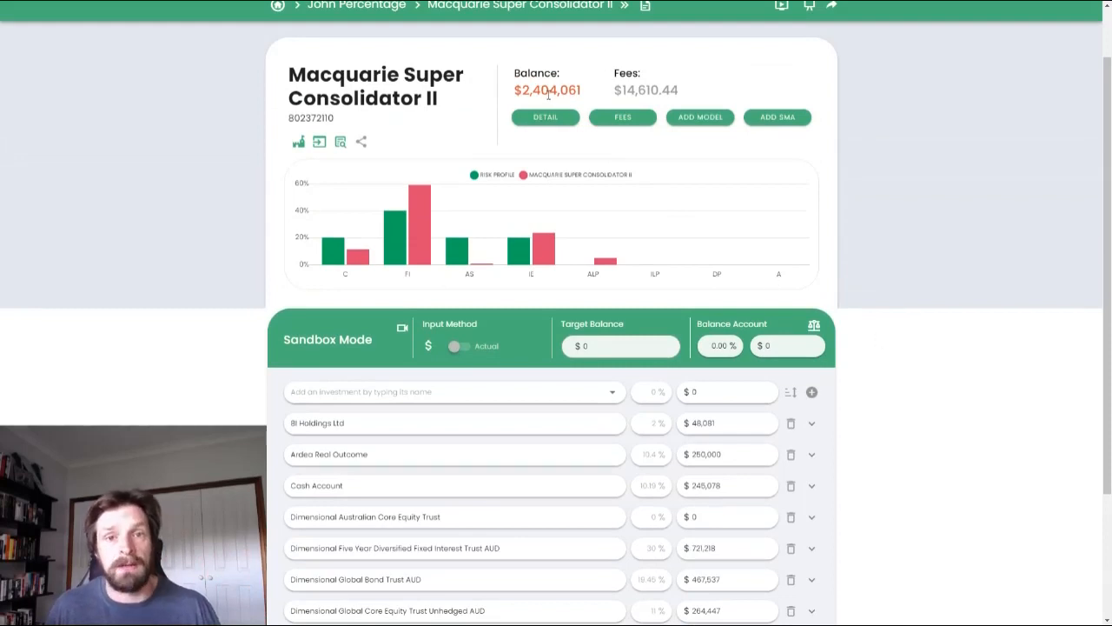
{"action": "left_click", "coordinate": [581, 351]}
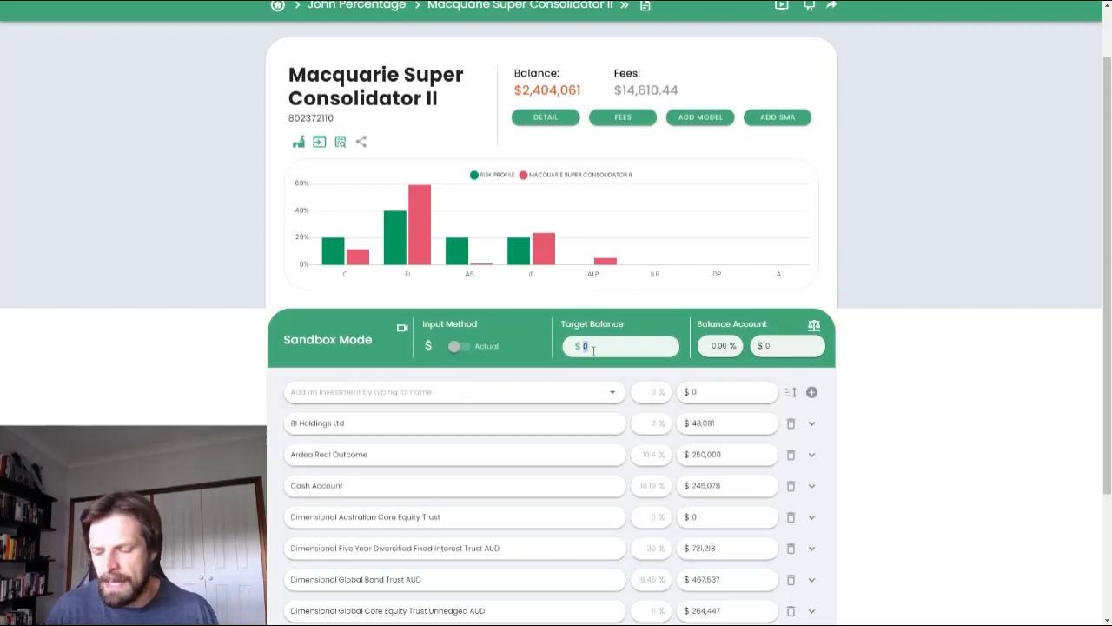
{"action": "type", "text": "2,500,000"}
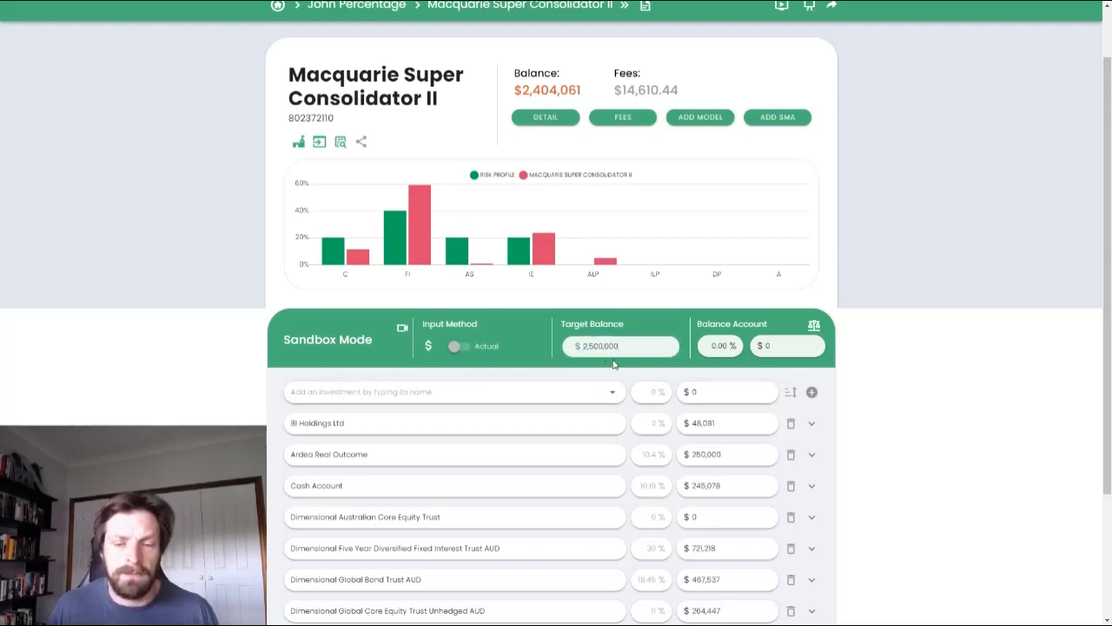
{"action": "left_click", "coordinate": [919, 434]}
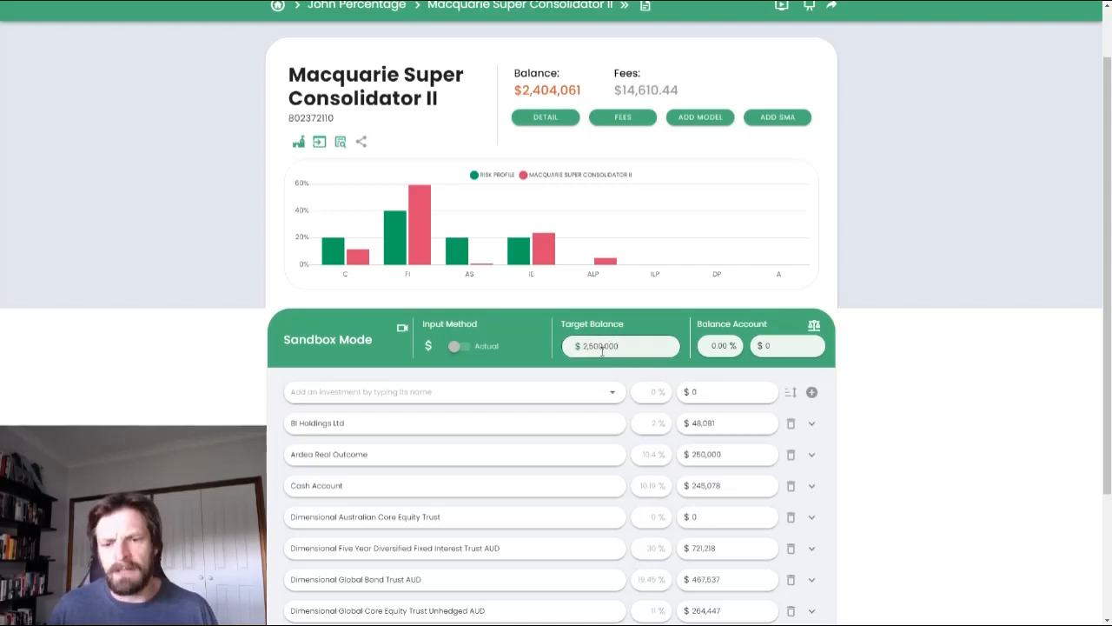
{"action": "scroll", "coordinate": [604, 283], "scroll_direction": "down", "scroll_amount": 1}
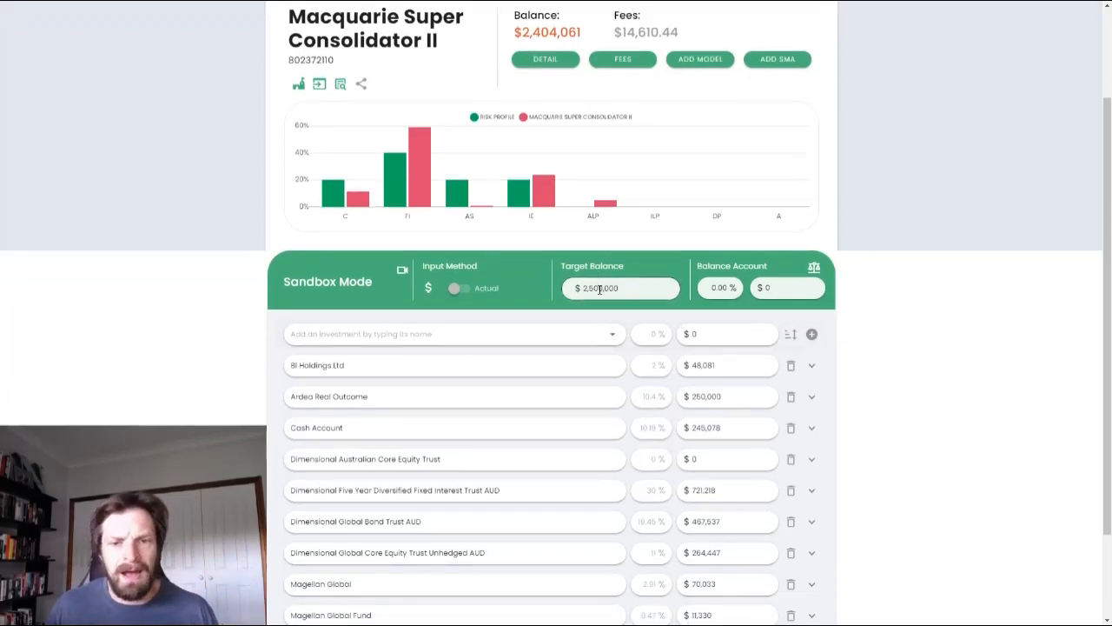
{"action": "scroll", "coordinate": [605, 289], "scroll_direction": "down", "scroll_amount": 1}
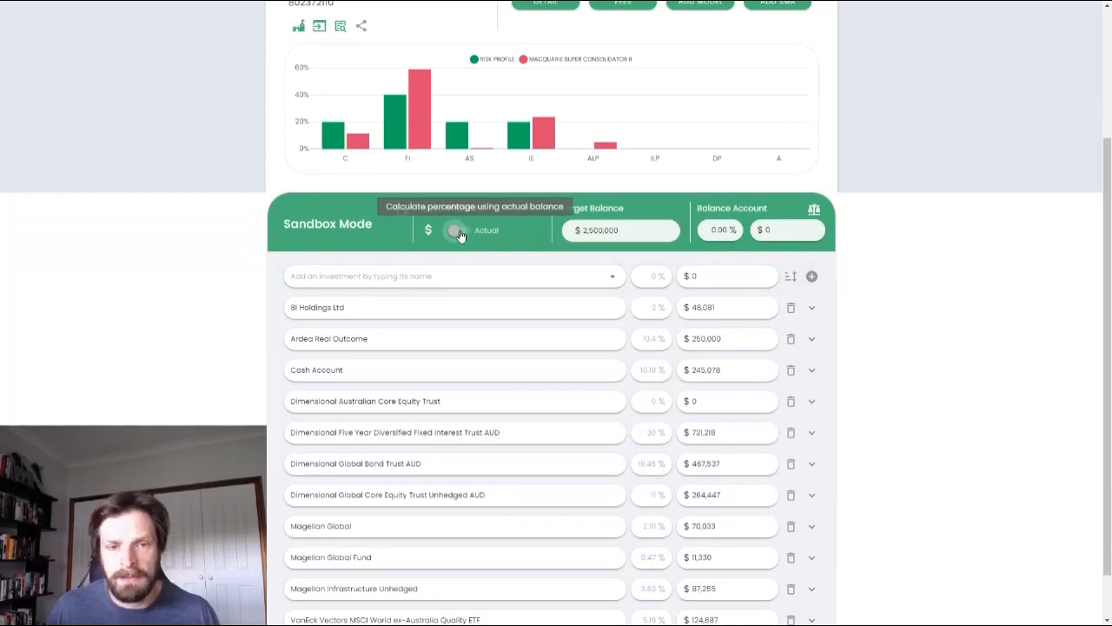
{"action": "left_click", "coordinate": [459, 232]}
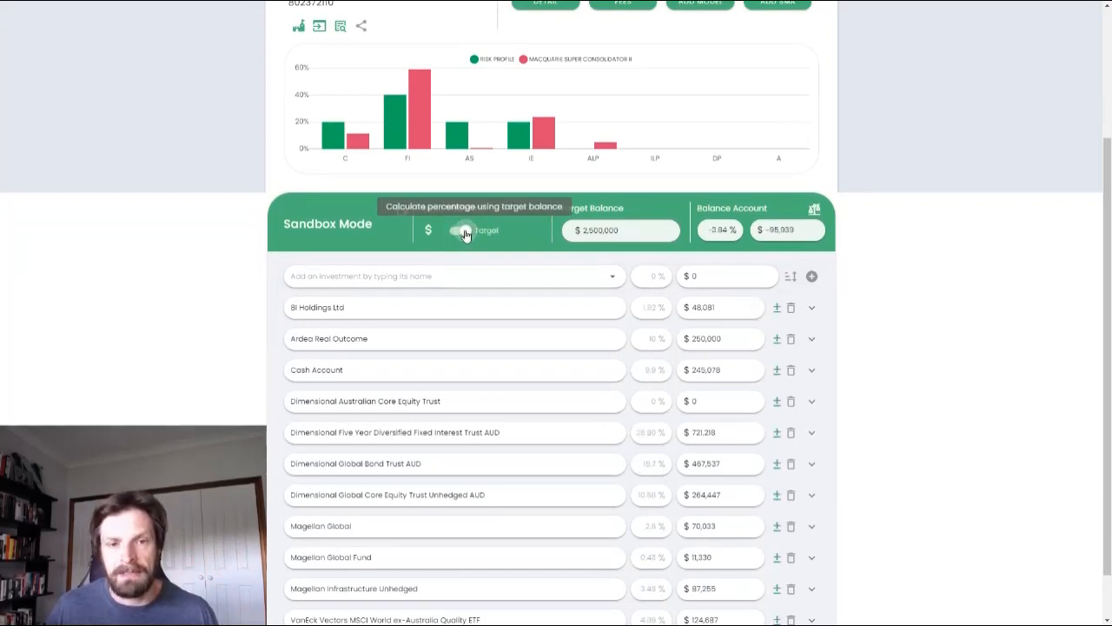
- Allocate the funds remaining to the target balance to Ardea Real Outcome and save the updated investment
{"action": "scroll", "coordinate": [549, 163], "scroll_direction": "up", "scroll_amount": 3}
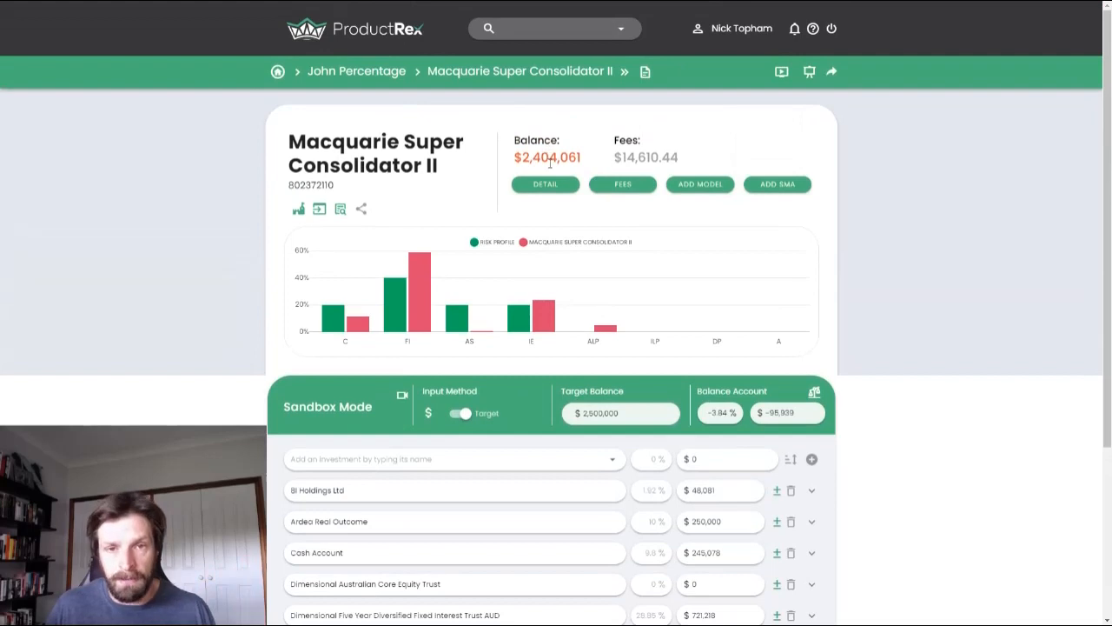
{"action": "scroll", "coordinate": [561, 265], "scroll_direction": "down", "scroll_amount": 3}
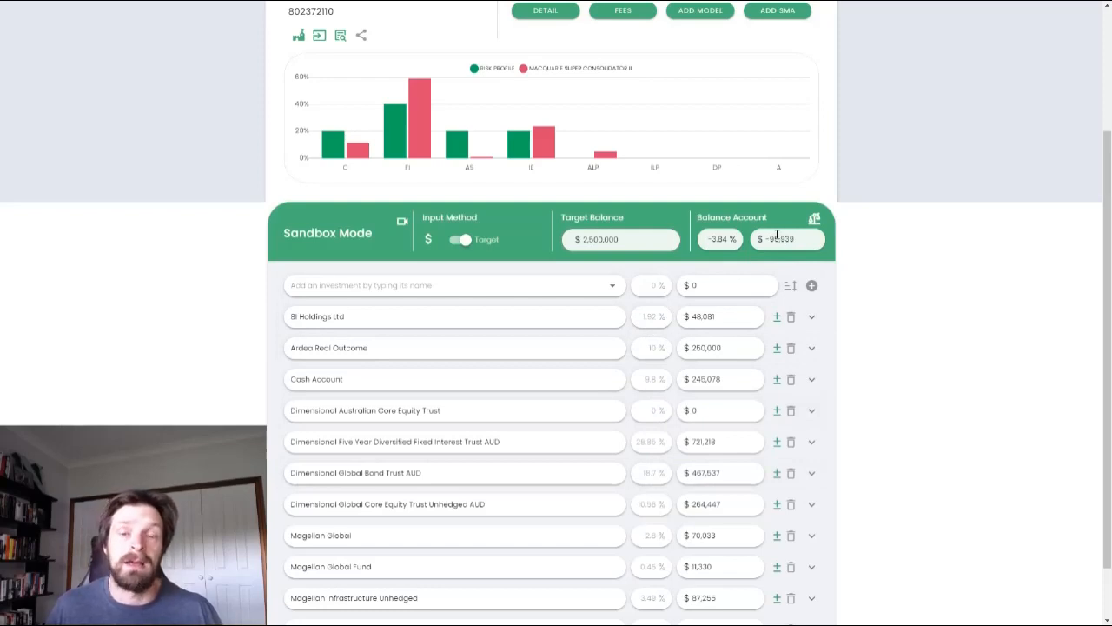
{"action": "left_click", "coordinate": [775, 350]}
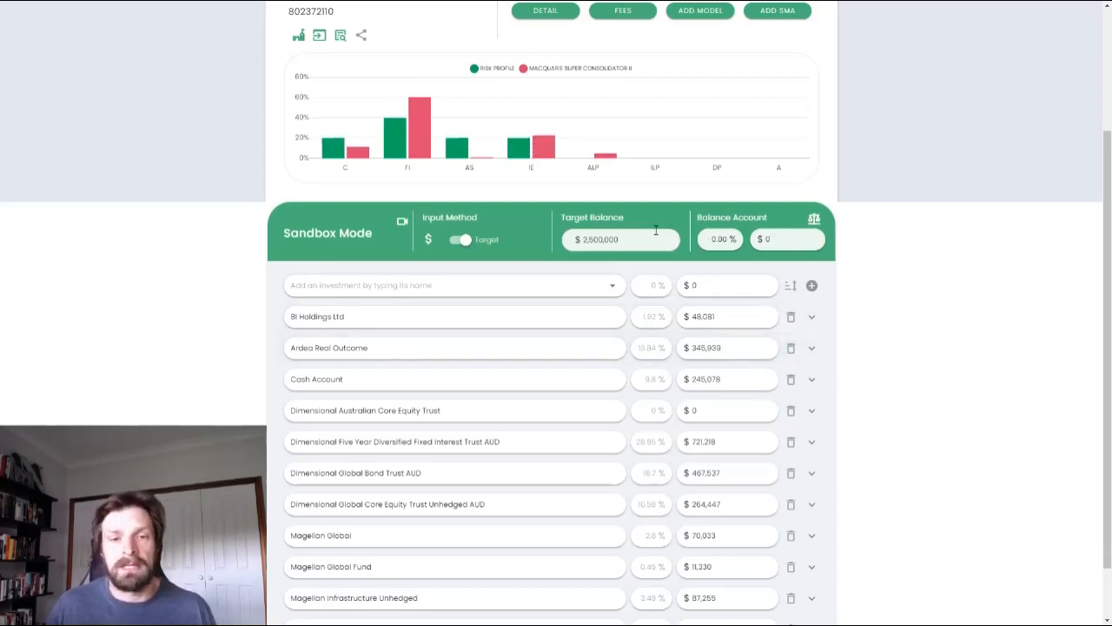
{"action": "scroll", "coordinate": [634, 261], "scroll_direction": "up", "scroll_amount": 2}
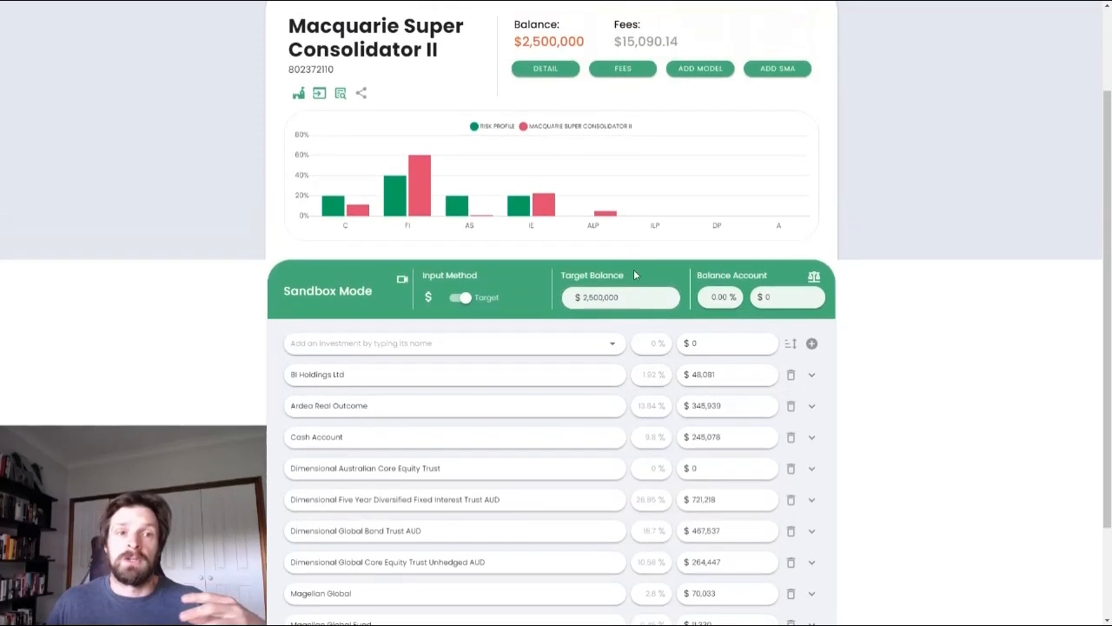